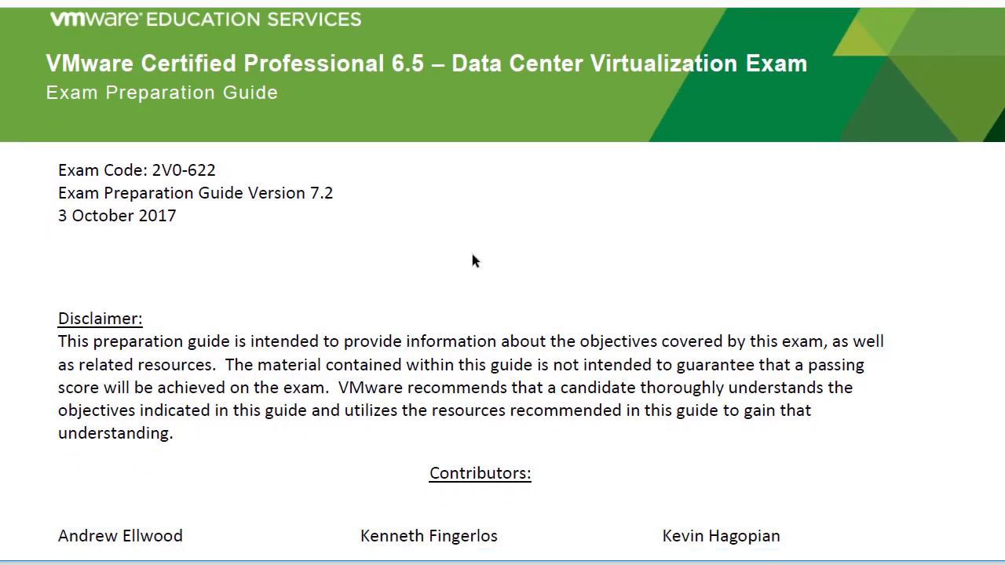
{"action": "scroll", "coordinate": [471, 258], "scroll_direction": "down", "scroll_amount": 6}
{"action": "scroll", "coordinate": [474, 261], "scroll_direction": "down", "scroll_amount": 4}
{"action": "scroll", "coordinate": [474, 260], "scroll_direction": "down", "scroll_amount": 5}
{"action": "scroll", "coordinate": [474, 260], "scroll_direction": "down", "scroll_amount": 3}
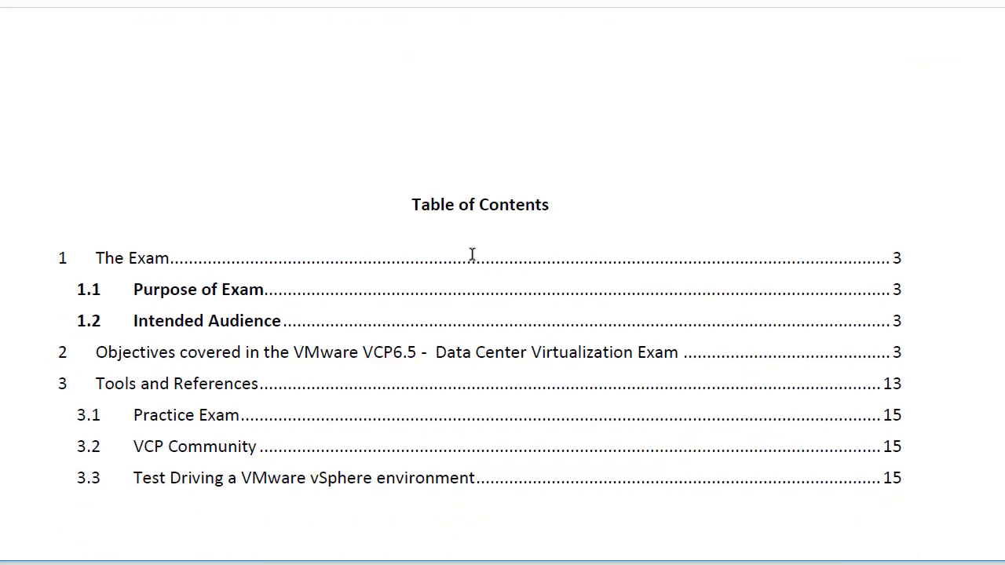
{"action": "scroll", "coordinate": [473, 261], "scroll_direction": "down", "scroll_amount": 2}
{"action": "scroll", "coordinate": [473, 261], "scroll_direction": "down", "scroll_amount": 3}
{"action": "scroll", "coordinate": [473, 261], "scroll_direction": "down", "scroll_amount": 3}
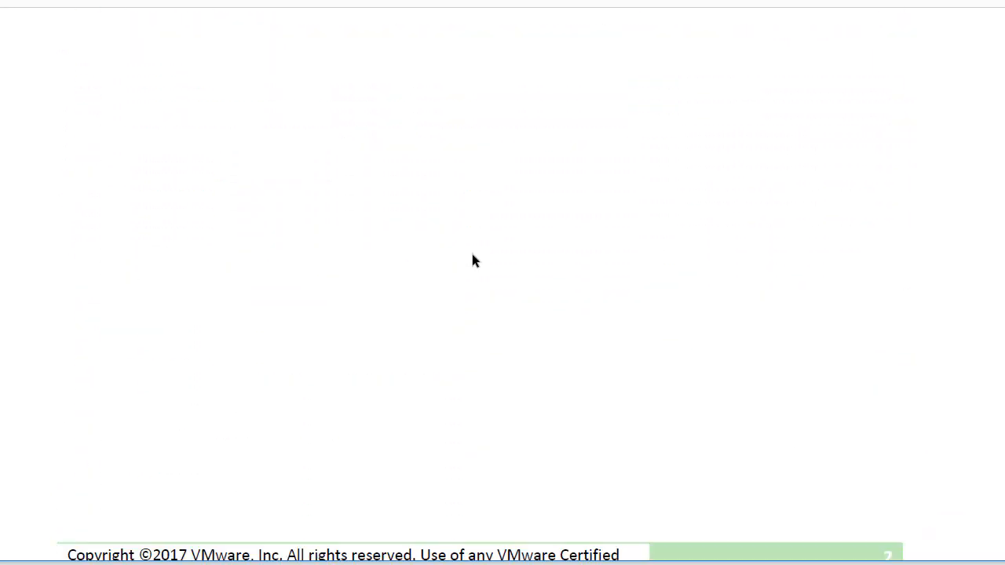
{"action": "scroll", "coordinate": [474, 260], "scroll_direction": "down", "scroll_amount": 1}
{"action": "scroll", "coordinate": [473, 261], "scroll_direction": "down", "scroll_amount": 4}
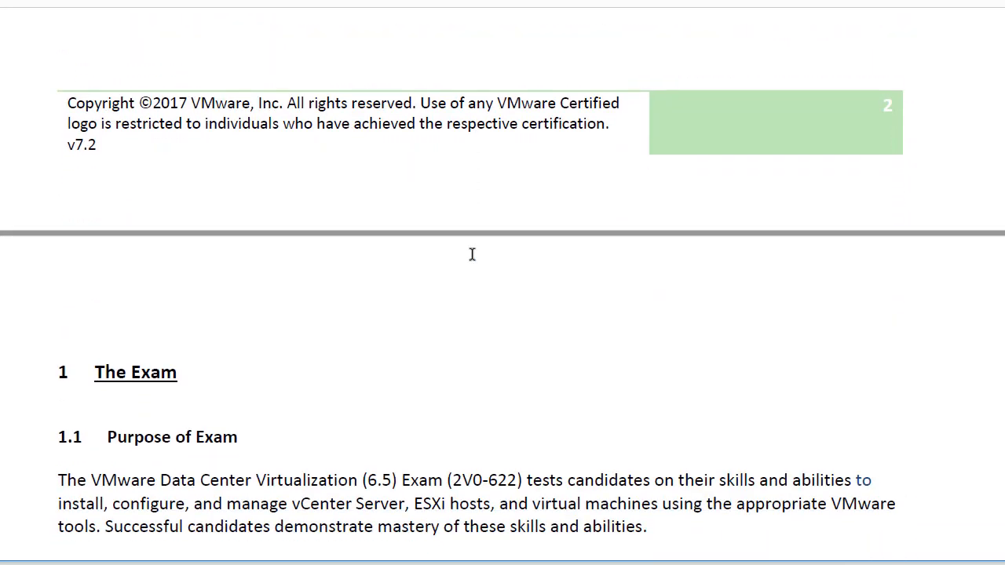
{"action": "scroll", "coordinate": [471, 253], "scroll_direction": "down", "scroll_amount": 3}
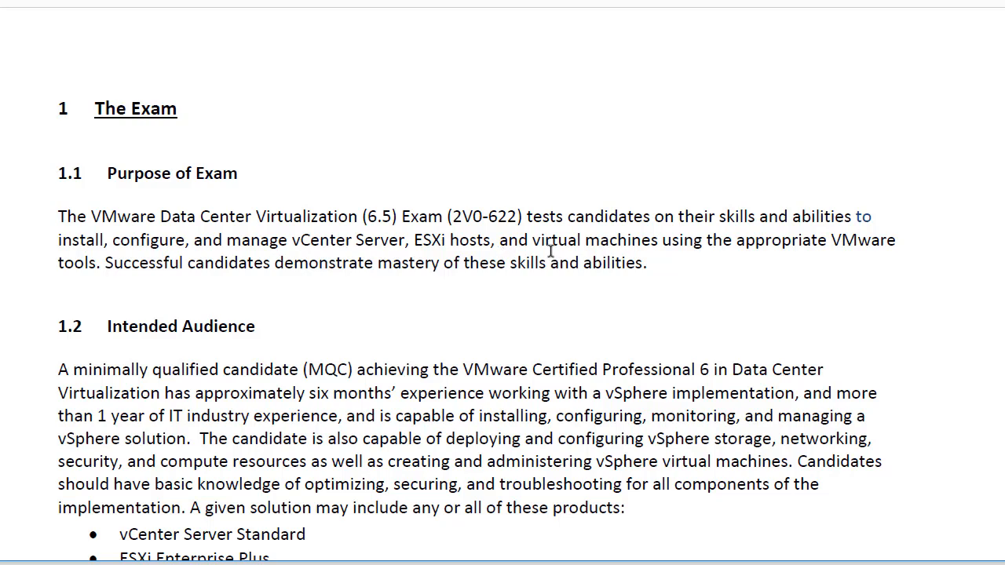
{"action": "scroll", "coordinate": [855, 279], "scroll_direction": "down", "scroll_amount": 3}
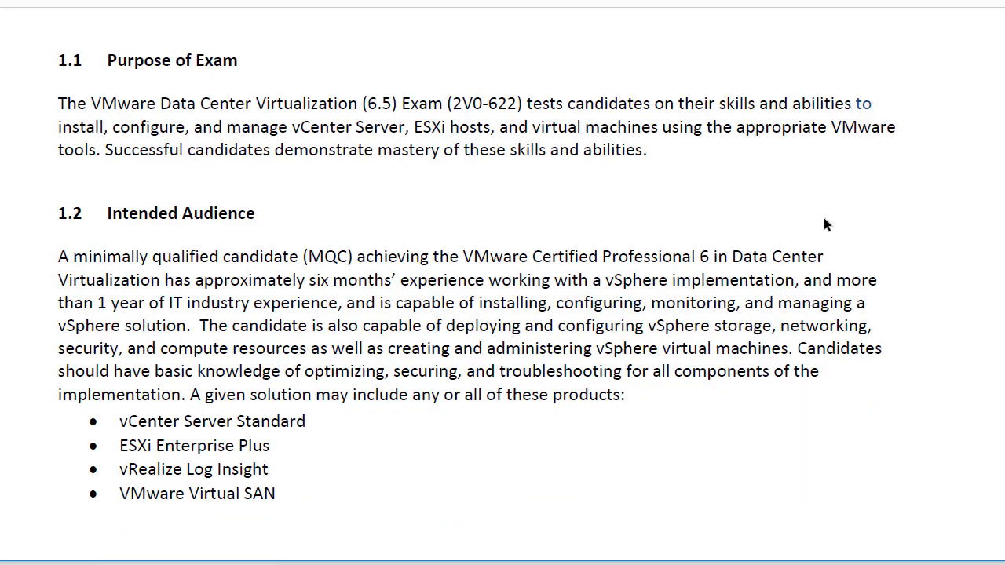
{"action": "scroll", "coordinate": [892, 223], "scroll_direction": "up", "scroll_amount": 1}
{"action": "scroll", "coordinate": [892, 223], "scroll_direction": "up", "scroll_amount": 8}
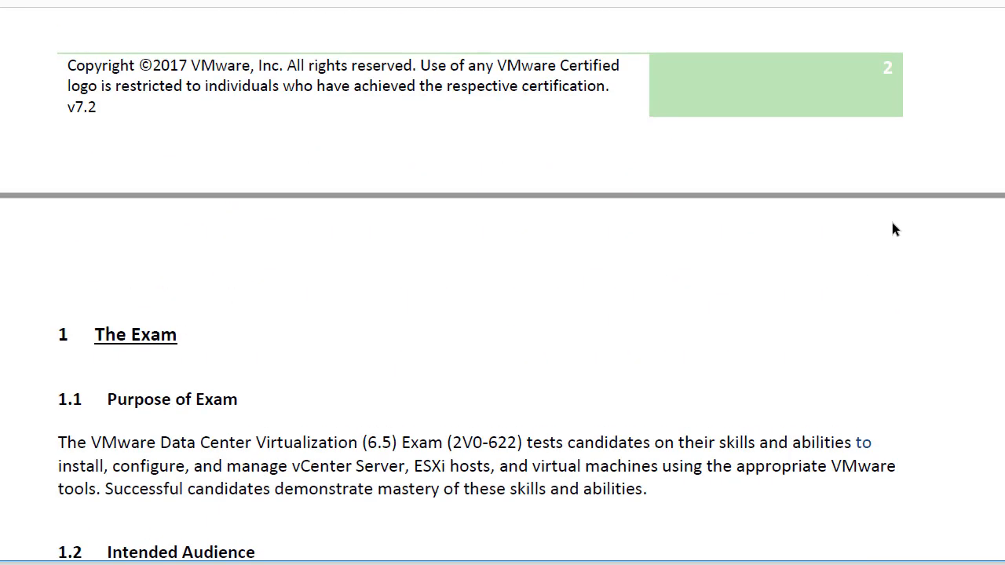
{"action": "scroll", "coordinate": [892, 222], "scroll_direction": "down", "scroll_amount": 2}
{"action": "scroll", "coordinate": [892, 222], "scroll_direction": "down", "scroll_amount": 2}
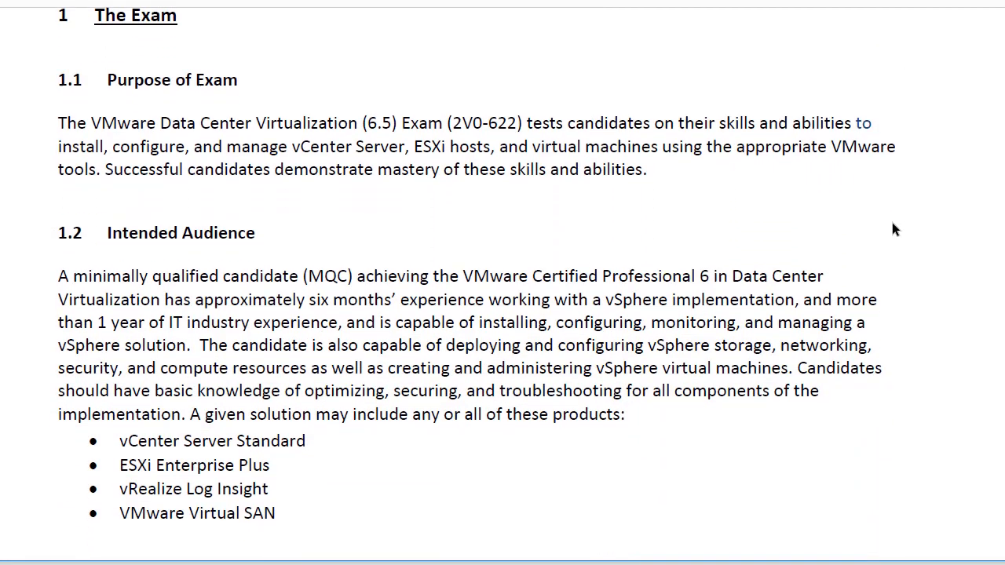
{"action": "scroll", "coordinate": [891, 222], "scroll_direction": "down", "scroll_amount": 5}
{"action": "scroll", "coordinate": [894, 228], "scroll_direction": "down", "scroll_amount": 5}
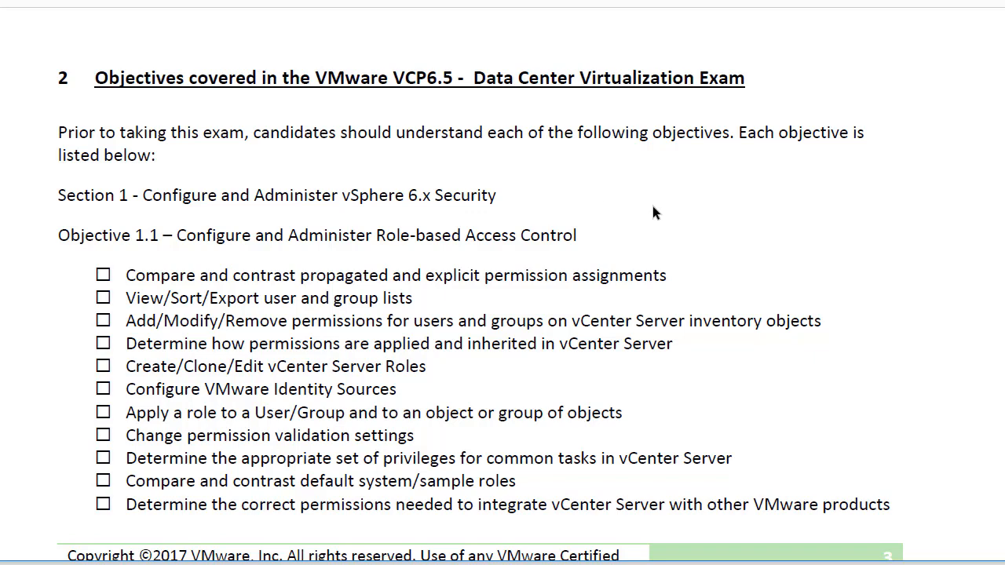
{"action": "scroll", "coordinate": [789, 209], "scroll_direction": "down", "scroll_amount": 10}
{"action": "scroll", "coordinate": [789, 209], "scroll_direction": "down", "scroll_amount": 2}
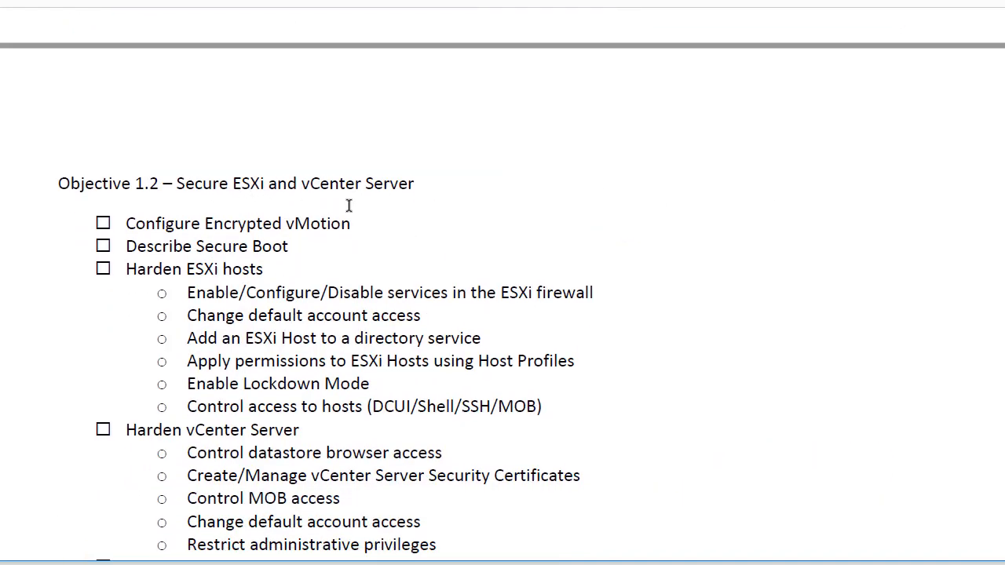
{"action": "scroll", "coordinate": [585, 204], "scroll_direction": "down", "scroll_amount": 3}
{"action": "scroll", "coordinate": [585, 204], "scroll_direction": "down", "scroll_amount": 9}
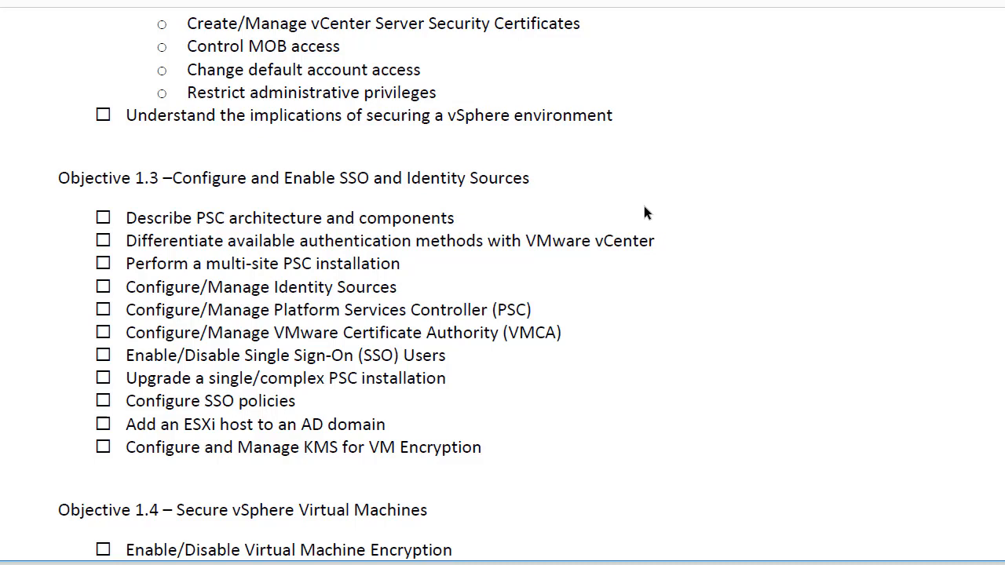
{"action": "scroll", "coordinate": [644, 212], "scroll_direction": "down", "scroll_amount": 6}
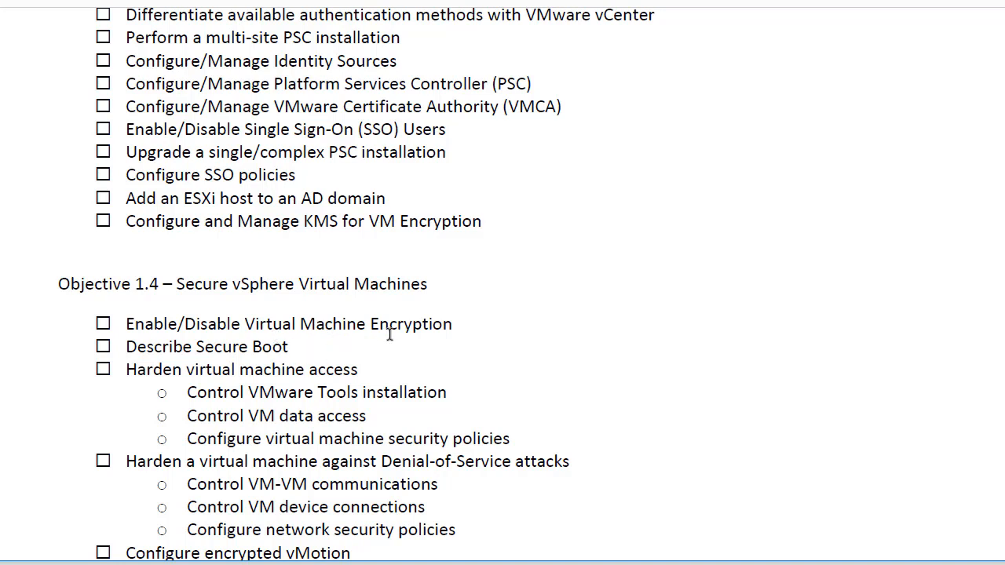
{"action": "scroll", "coordinate": [509, 330], "scroll_direction": "down", "scroll_amount": 10}
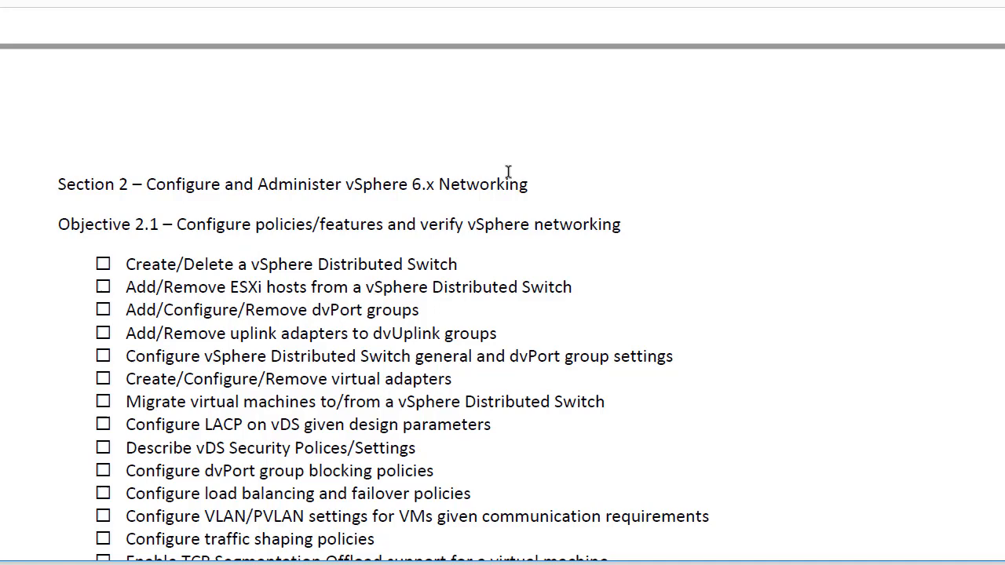
{"action": "scroll", "coordinate": [577, 182], "scroll_direction": "down", "scroll_amount": 2}
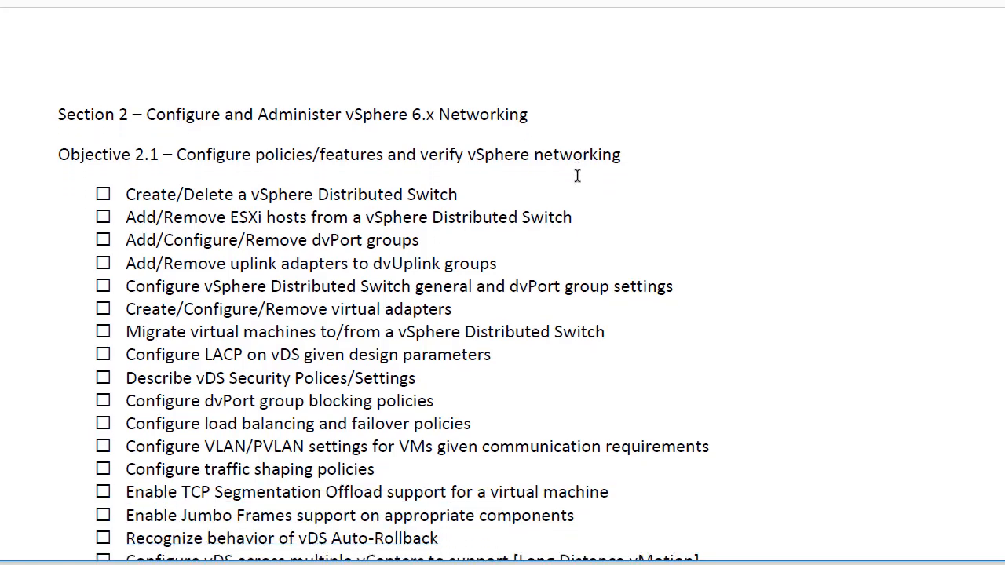
{"action": "scroll", "coordinate": [577, 175], "scroll_direction": "down", "scroll_amount": 1}
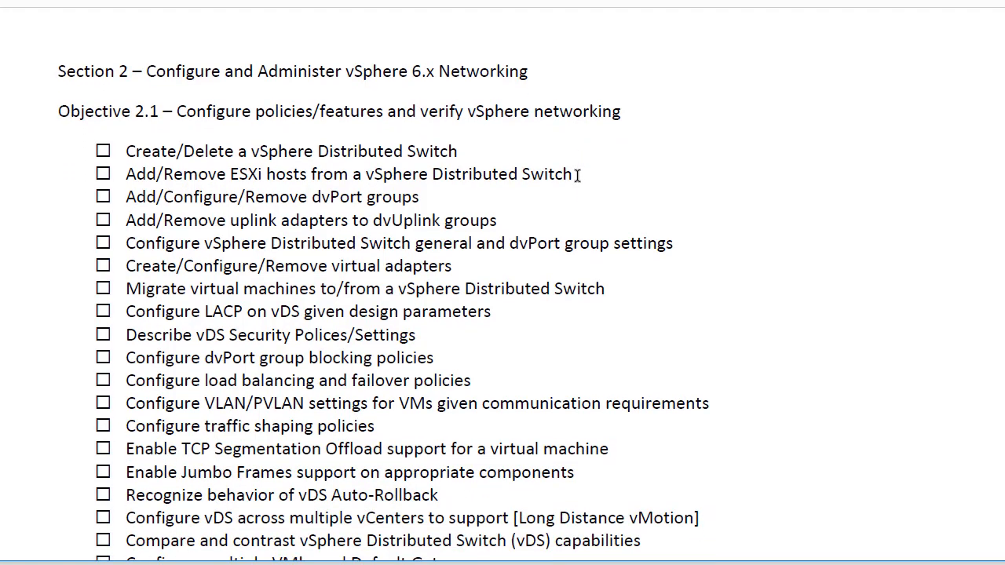
{"action": "scroll", "coordinate": [577, 175], "scroll_direction": "down", "scroll_amount": 4}
{"action": "scroll", "coordinate": [577, 179], "scroll_direction": "down", "scroll_amount": 10}
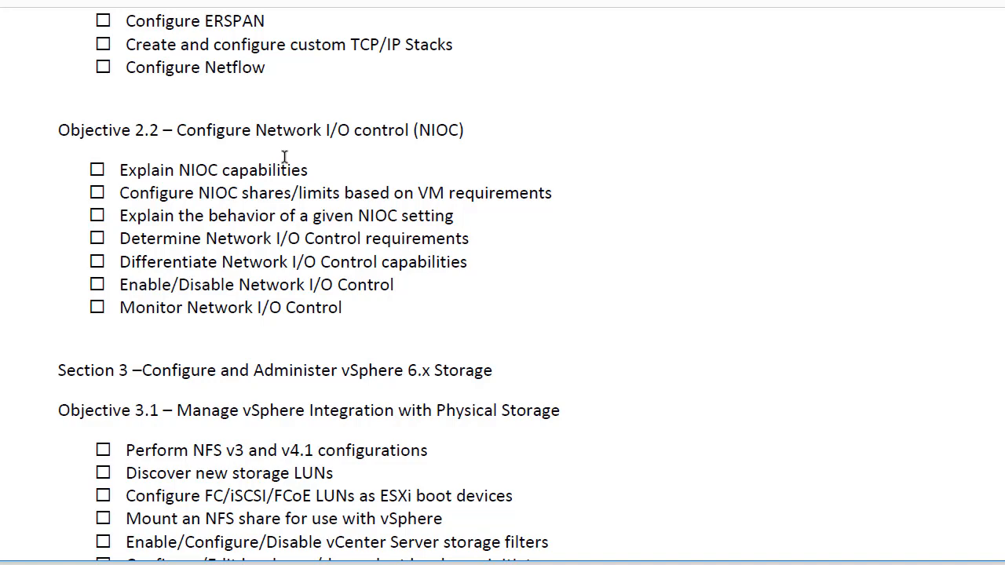
{"action": "scroll", "coordinate": [285, 156], "scroll_direction": "down", "scroll_amount": 5}
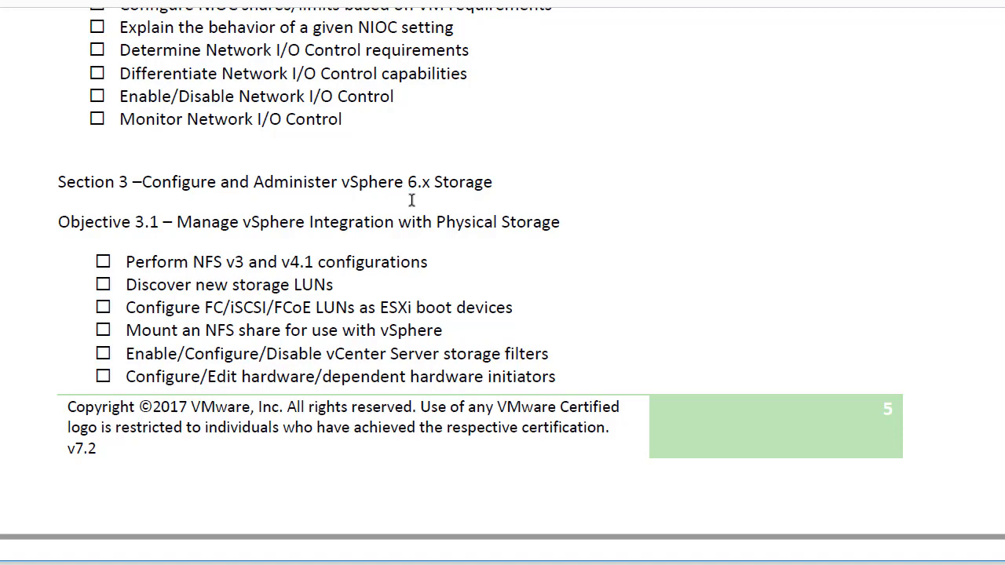
{"action": "scroll", "coordinate": [487, 192], "scroll_direction": "down", "scroll_amount": 2}
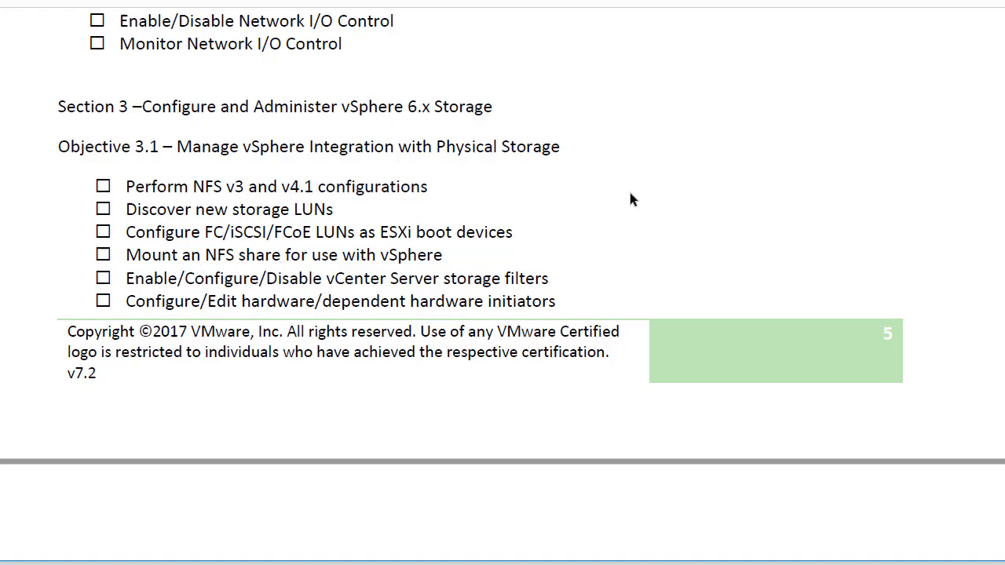
{"action": "scroll", "coordinate": [628, 188], "scroll_direction": "down", "scroll_amount": 2}
{"action": "scroll", "coordinate": [630, 192], "scroll_direction": "down", "scroll_amount": 5}
{"action": "scroll", "coordinate": [630, 197], "scroll_direction": "down", "scroll_amount": 3}
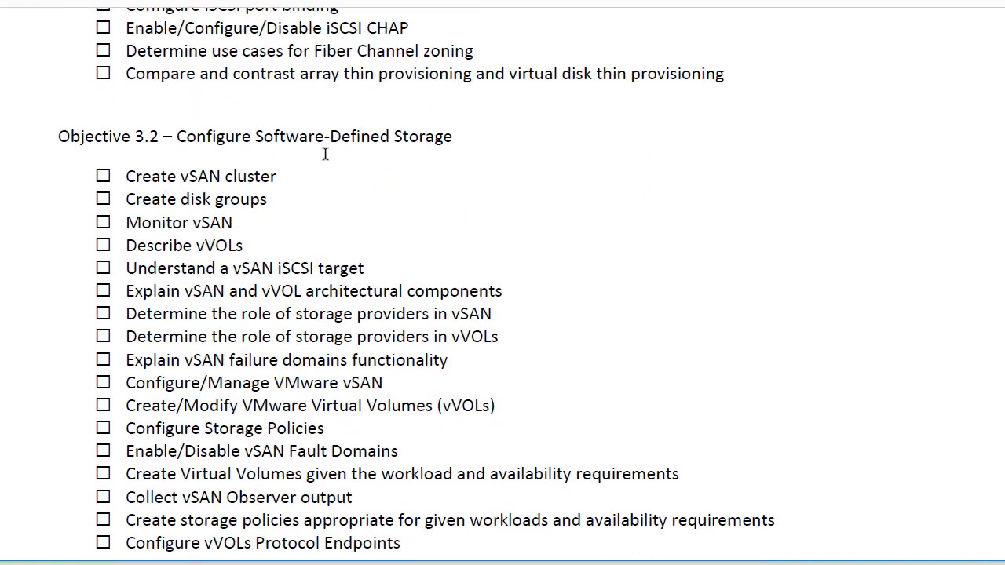
{"action": "scroll", "coordinate": [656, 189], "scroll_direction": "down", "scroll_amount": 2}
{"action": "scroll", "coordinate": [658, 190], "scroll_direction": "down", "scroll_amount": 4}
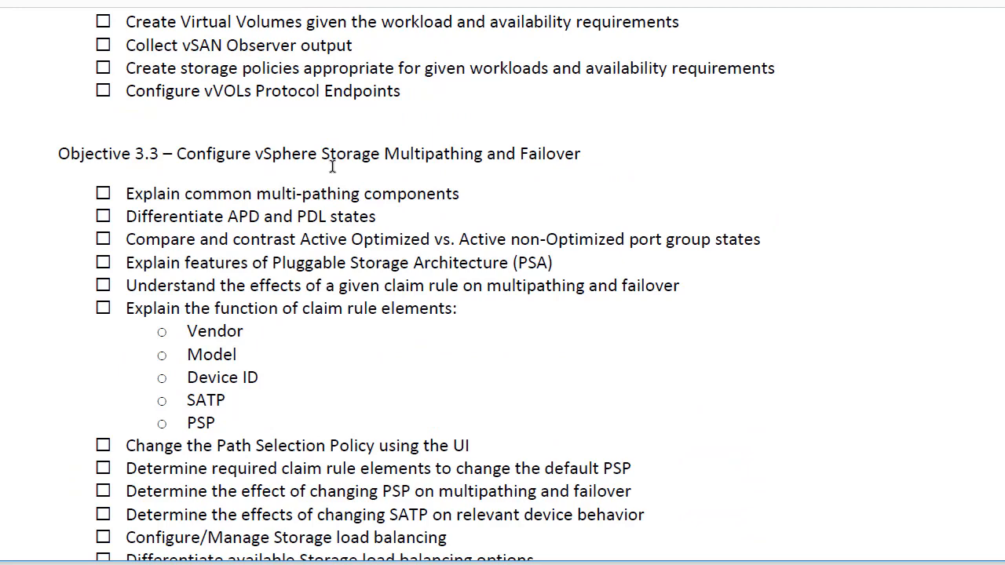
{"action": "scroll", "coordinate": [619, 171], "scroll_direction": "down", "scroll_amount": 6}
{"action": "scroll", "coordinate": [619, 170], "scroll_direction": "down", "scroll_amount": 4}
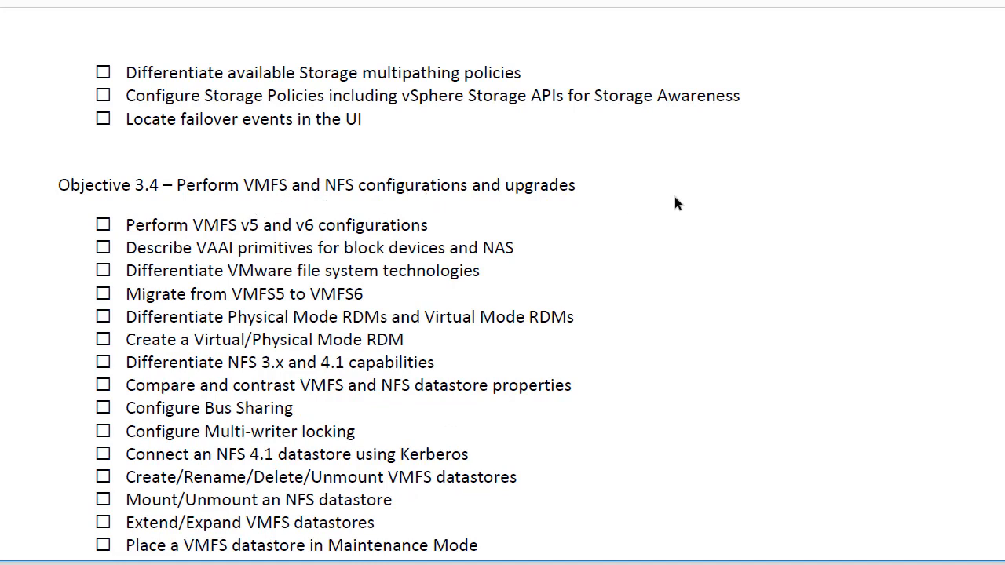
{"action": "scroll", "coordinate": [674, 204], "scroll_direction": "down", "scroll_amount": 3}
{"action": "scroll", "coordinate": [674, 203], "scroll_direction": "down", "scroll_amount": 3}
{"action": "scroll", "coordinate": [675, 203], "scroll_direction": "down", "scroll_amount": 1}
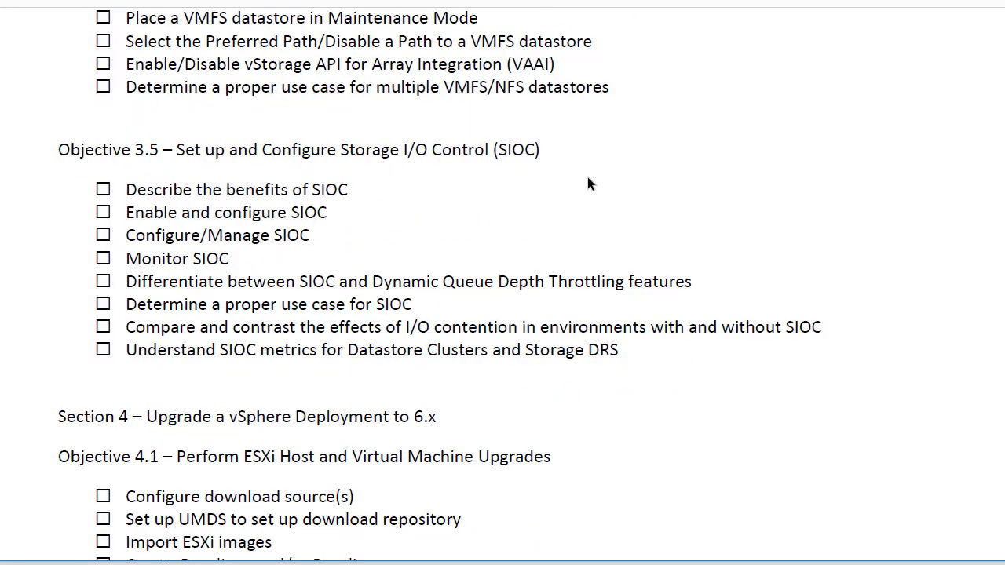
{"action": "scroll", "coordinate": [588, 177], "scroll_direction": "down", "scroll_amount": 3}
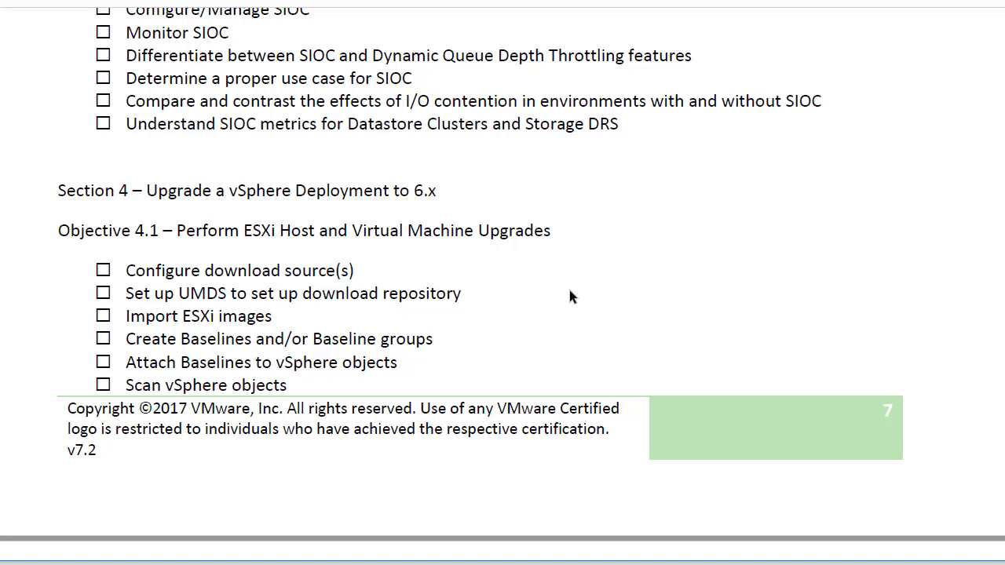
{"action": "scroll", "coordinate": [571, 296], "scroll_direction": "down", "scroll_amount": 1}
{"action": "scroll", "coordinate": [571, 296], "scroll_direction": "down", "scroll_amount": 5}
{"action": "scroll", "coordinate": [571, 296], "scroll_direction": "down", "scroll_amount": 3}
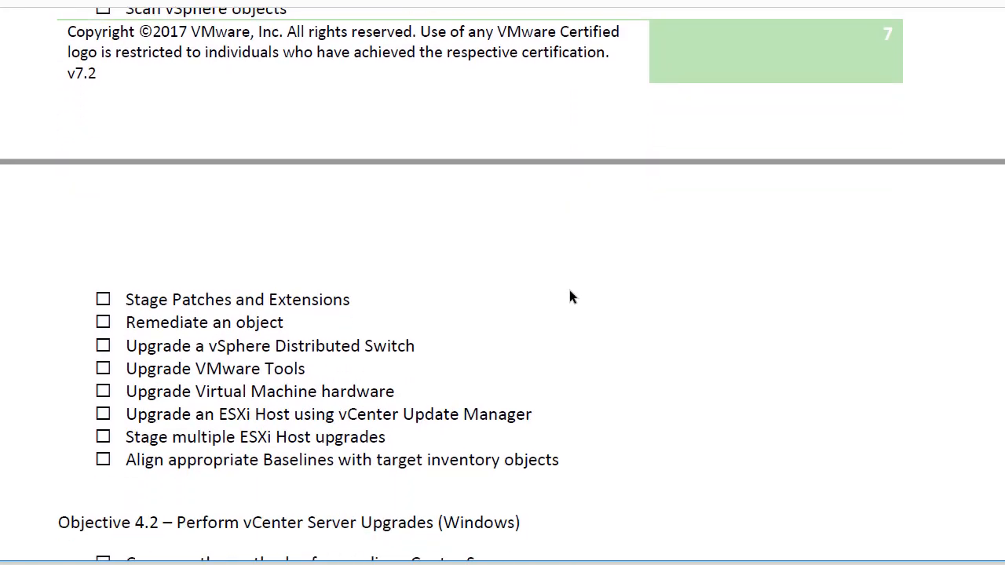
{"action": "scroll", "coordinate": [571, 296], "scroll_direction": "down", "scroll_amount": 2}
{"action": "scroll", "coordinate": [569, 291], "scroll_direction": "down", "scroll_amount": 3}
{"action": "scroll", "coordinate": [471, 292], "scroll_direction": "down", "scroll_amount": 2}
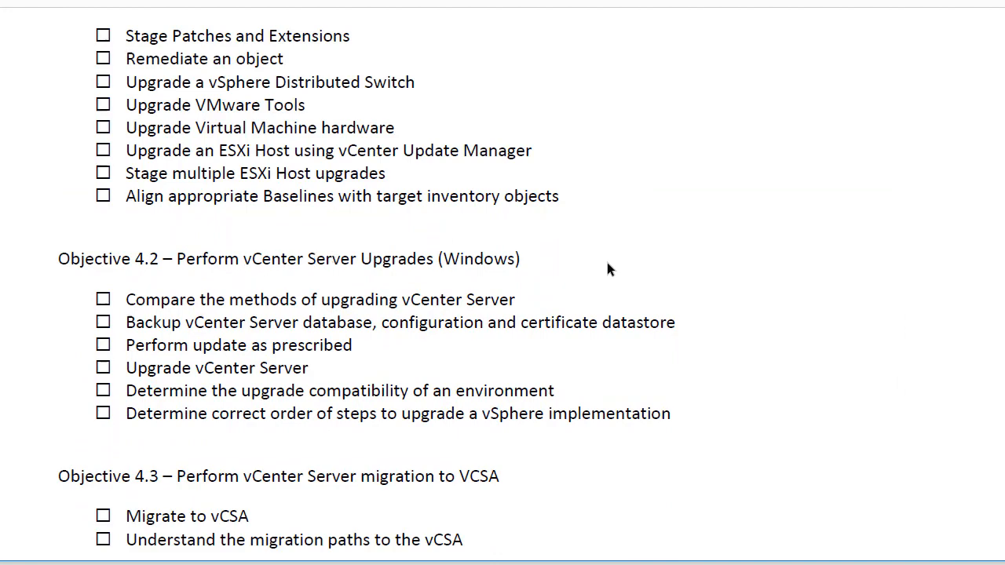
{"action": "scroll", "coordinate": [411, 261], "scroll_direction": "down", "scroll_amount": 6}
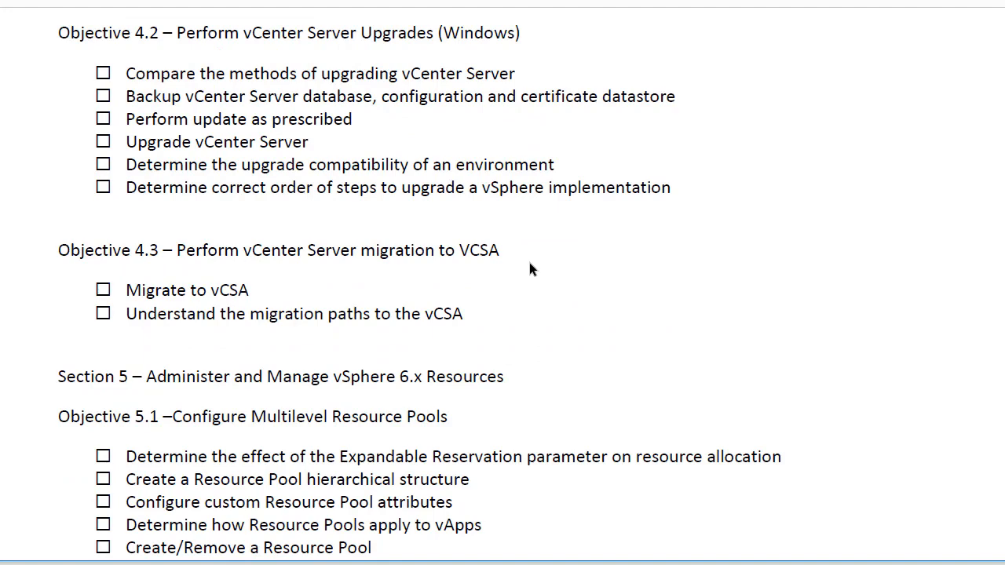
{"action": "scroll", "coordinate": [529, 269], "scroll_direction": "down", "scroll_amount": 5}
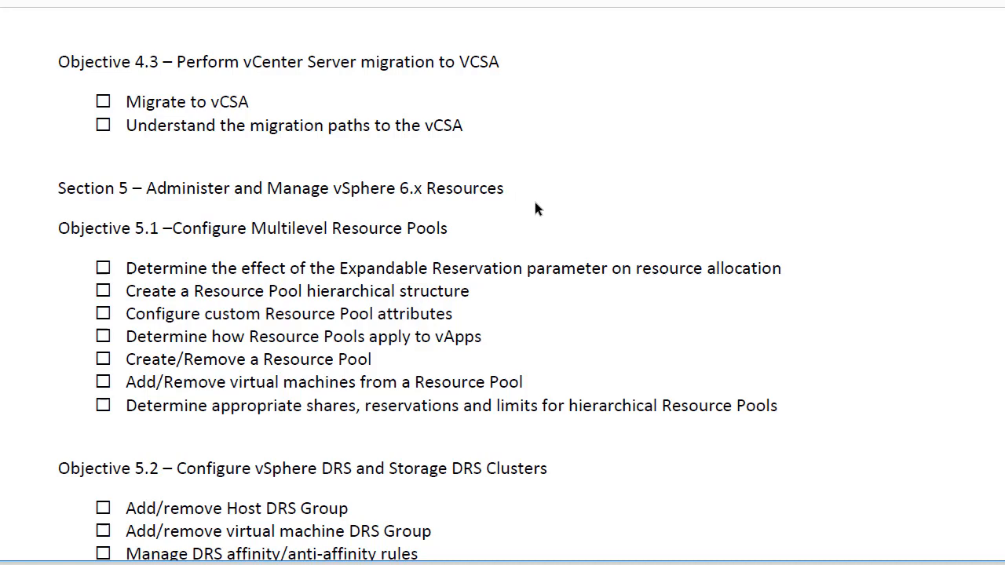
{"action": "scroll", "coordinate": [535, 208], "scroll_direction": "down", "scroll_amount": 1}
{"action": "scroll", "coordinate": [536, 209], "scroll_direction": "down", "scroll_amount": 5}
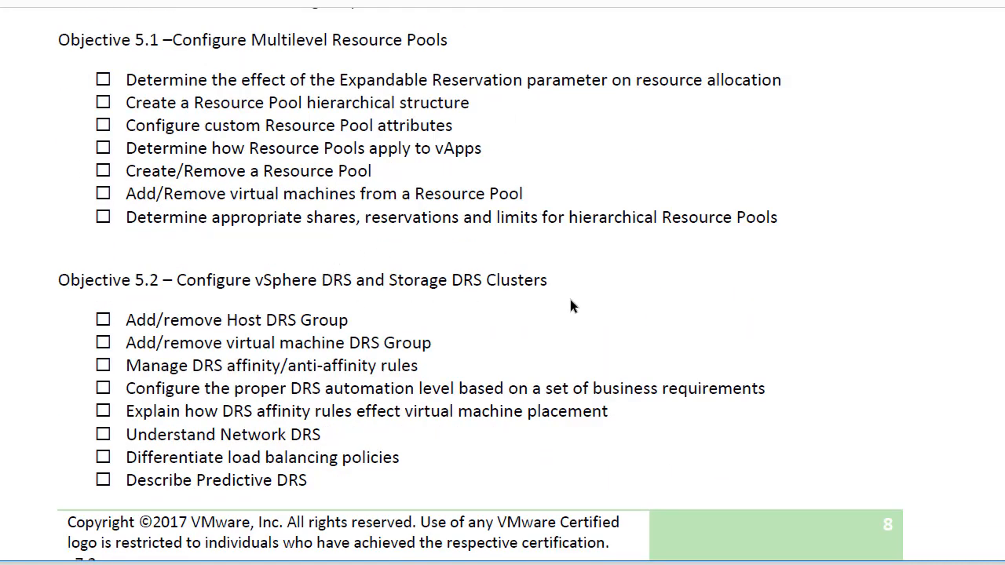
{"action": "scroll", "coordinate": [571, 306], "scroll_direction": "down", "scroll_amount": 1}
{"action": "scroll", "coordinate": [572, 305], "scroll_direction": "down", "scroll_amount": 5}
{"action": "scroll", "coordinate": [572, 305], "scroll_direction": "down", "scroll_amount": 7}
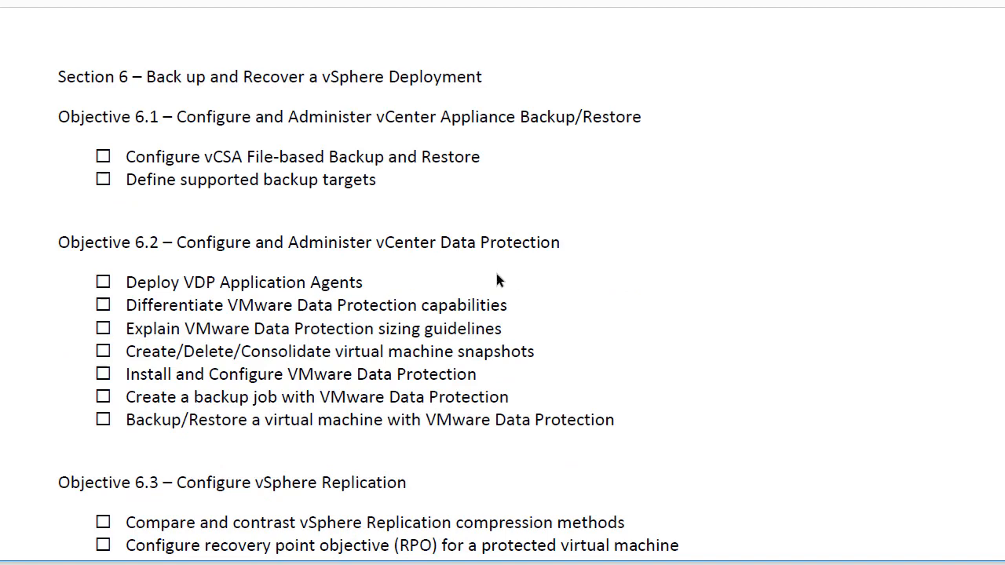
{"action": "scroll", "coordinate": [561, 259], "scroll_direction": "down", "scroll_amount": 2}
{"action": "scroll", "coordinate": [562, 259], "scroll_direction": "down", "scroll_amount": 2}
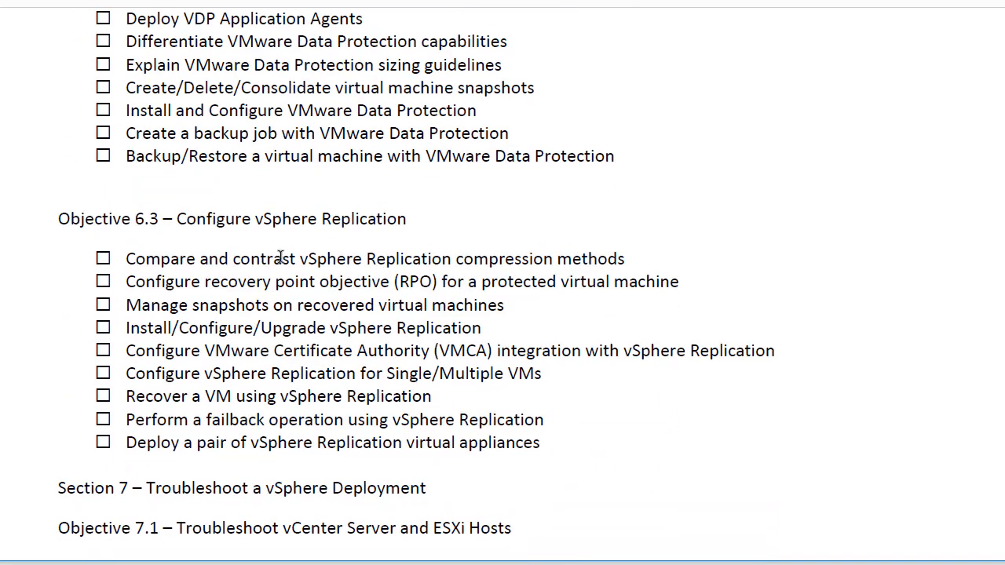
{"action": "scroll", "coordinate": [426, 233], "scroll_direction": "down", "scroll_amount": 2}
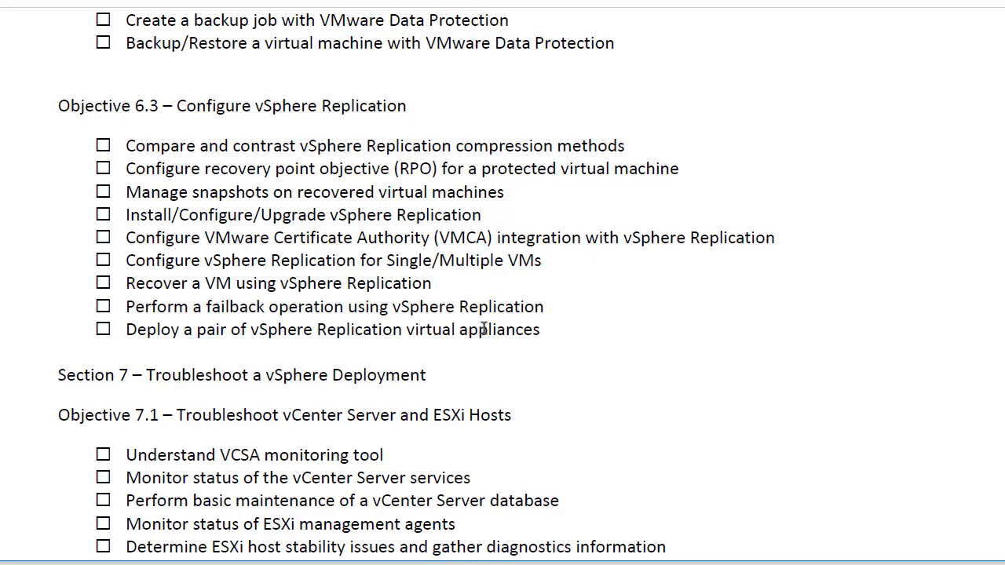
{"action": "scroll", "coordinate": [484, 328], "scroll_direction": "down", "scroll_amount": 2}
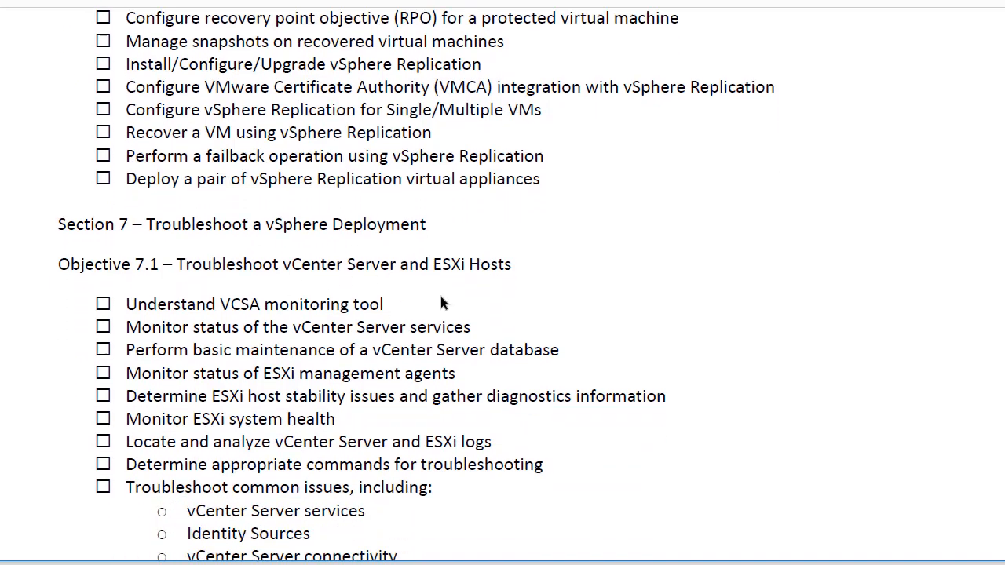
{"action": "scroll", "coordinate": [641, 274], "scroll_direction": "down", "scroll_amount": 1}
{"action": "scroll", "coordinate": [640, 274], "scroll_direction": "down", "scroll_amount": 3}
{"action": "scroll", "coordinate": [640, 274], "scroll_direction": "down", "scroll_amount": 6}
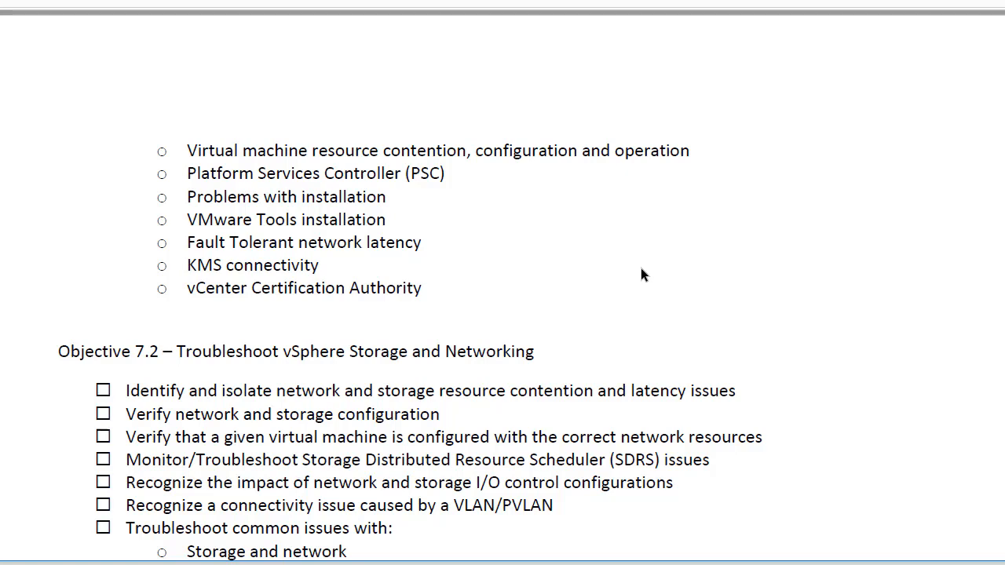
{"action": "scroll", "coordinate": [640, 274], "scroll_direction": "down", "scroll_amount": 10}
{"action": "scroll", "coordinate": [641, 269], "scroll_direction": "down", "scroll_amount": 1}
{"action": "scroll", "coordinate": [640, 268], "scroll_direction": "down", "scroll_amount": 2}
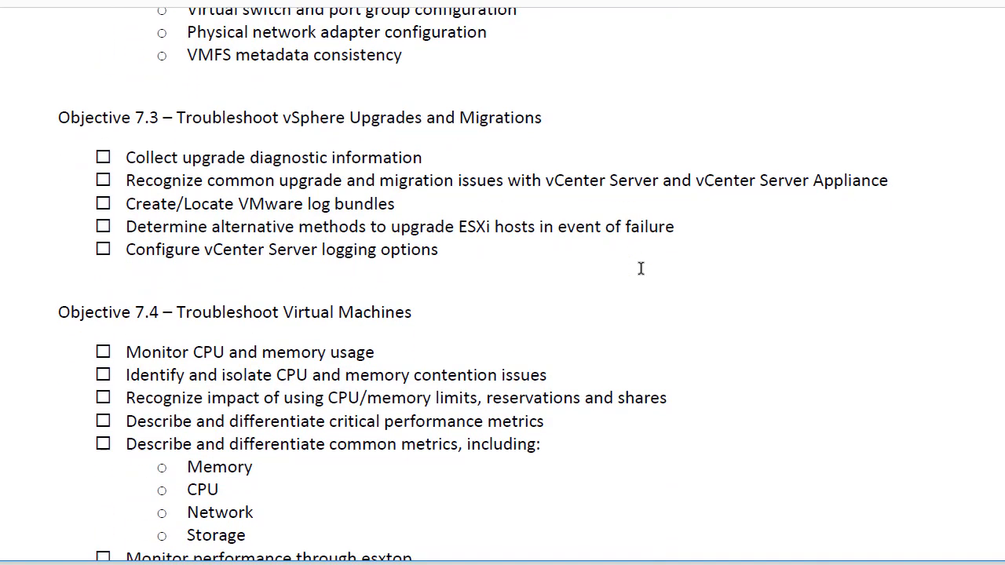
{"action": "scroll", "coordinate": [579, 177], "scroll_direction": "up", "scroll_amount": 10}
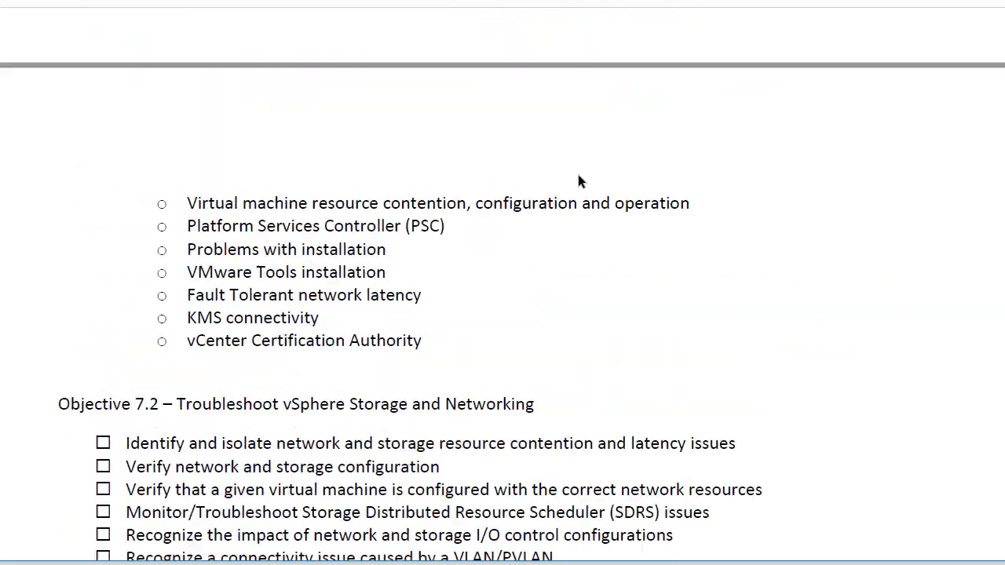
{"action": "scroll", "coordinate": [578, 168], "scroll_direction": "up", "scroll_amount": 10}
{"action": "scroll", "coordinate": [578, 169], "scroll_direction": "up", "scroll_amount": 5}
{"action": "scroll", "coordinate": [578, 168], "scroll_direction": "up", "scroll_amount": 15}
{"action": "scroll", "coordinate": [578, 168], "scroll_direction": "up", "scroll_amount": 15}
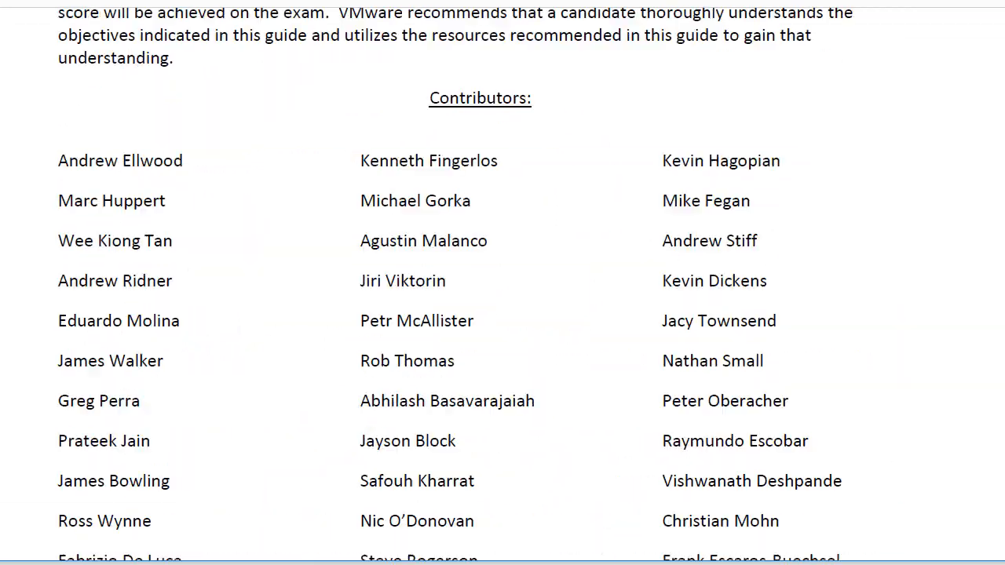